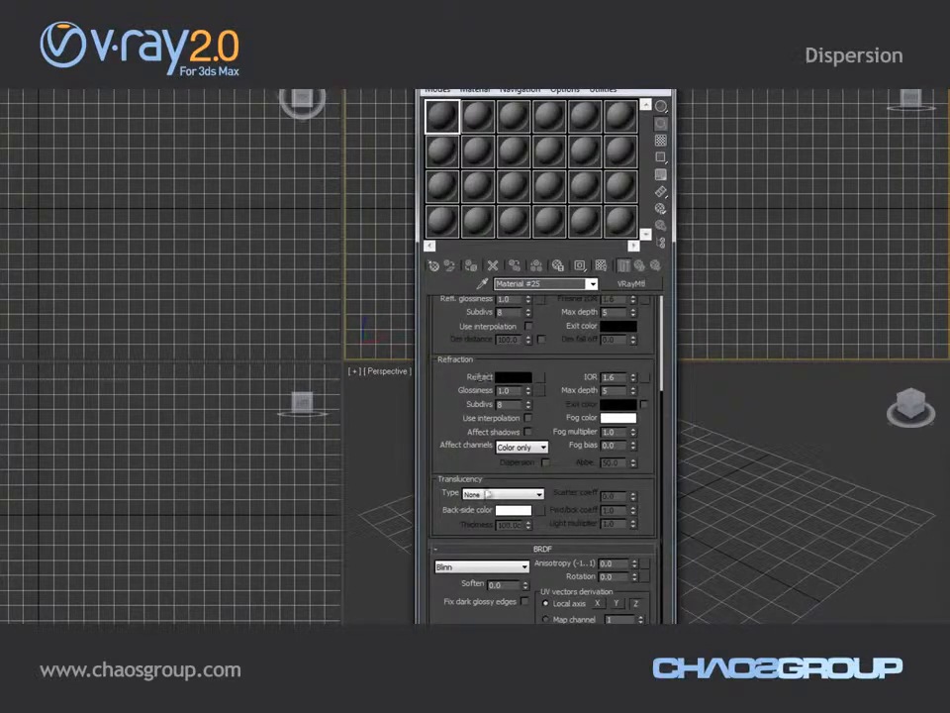
# Enable dispersion in the refraction settings of the VRayMtl material.
pyautogui.click(545, 463)
pyautogui.click(545, 463)
pyautogui.click(546, 463)
# Try Abbe values such as 83 and 34.23 for the material's dispersion, then set Abbe back to 50.
pyautogui.doubleClick(610, 462)
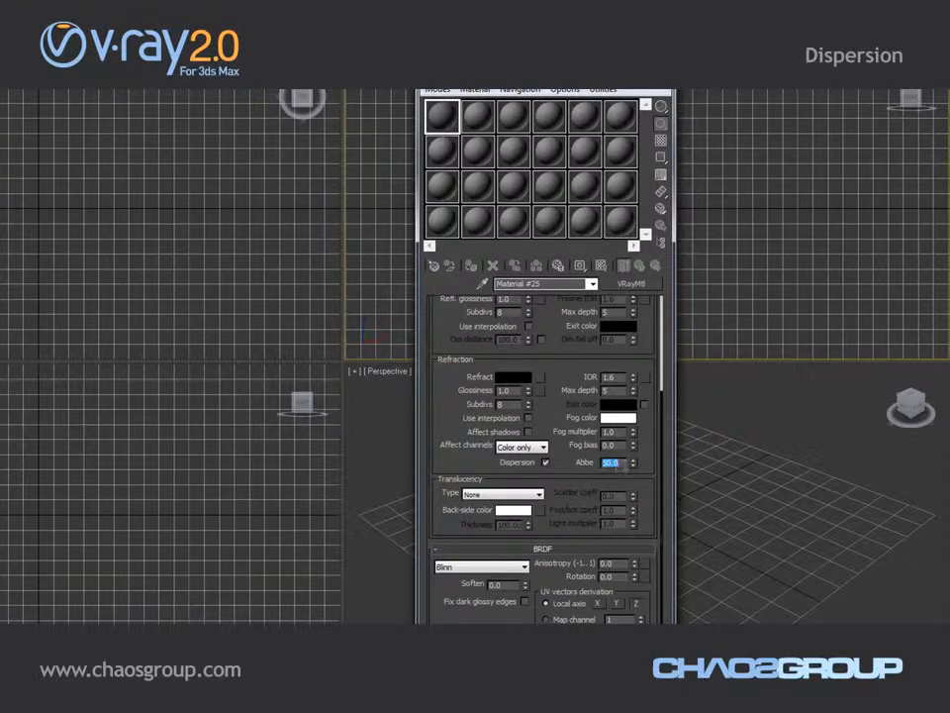
pyautogui.moveTo(634, 465); pyautogui.dragTo(633, 412)
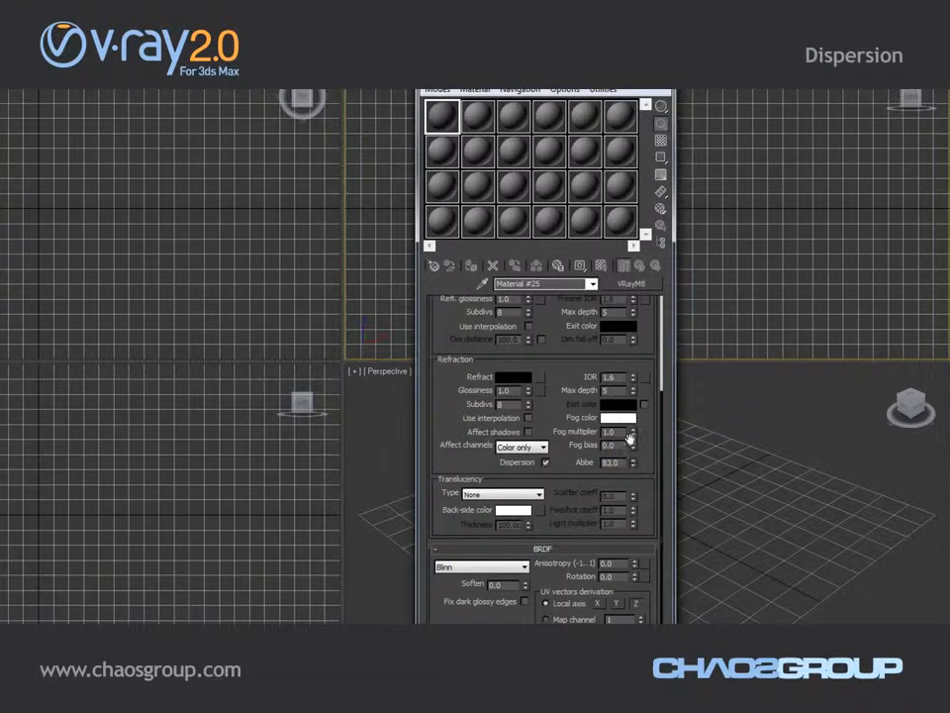
pyautogui.doubleClick(614, 462)
pyautogui.write('34.23')
pyautogui.moveTo(635, 508); pyautogui.dragTo(636, 514)
pyautogui.doubleClick(618, 462)
pyautogui.write('50')
pyautogui.doubleClick(609, 377)
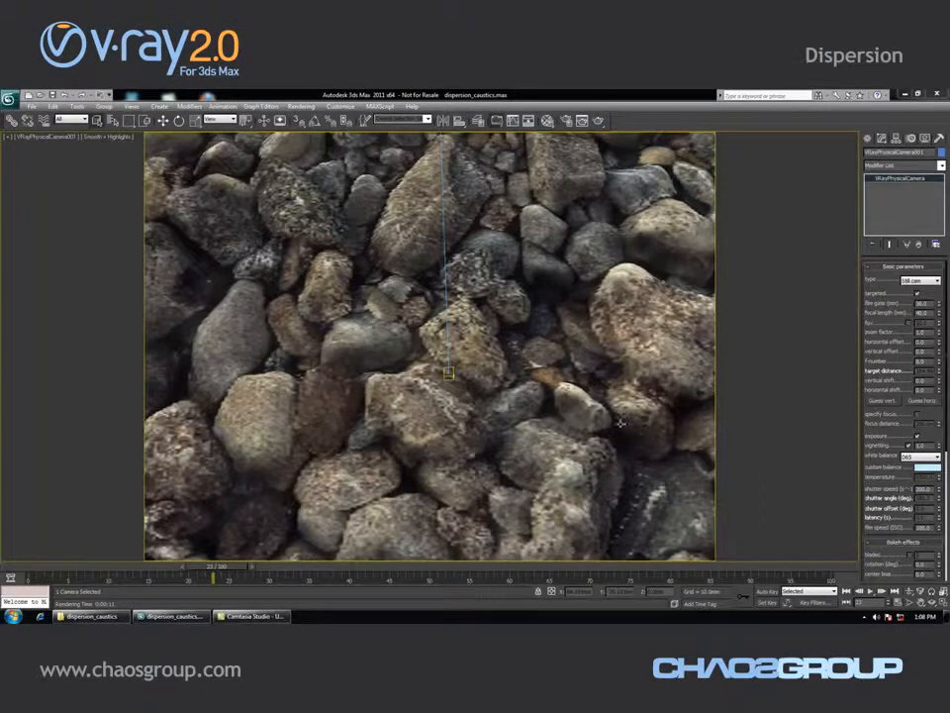
# Select the displaced stone plane and inspect it from several angles in a perspective view.
pyautogui.click(436, 304)
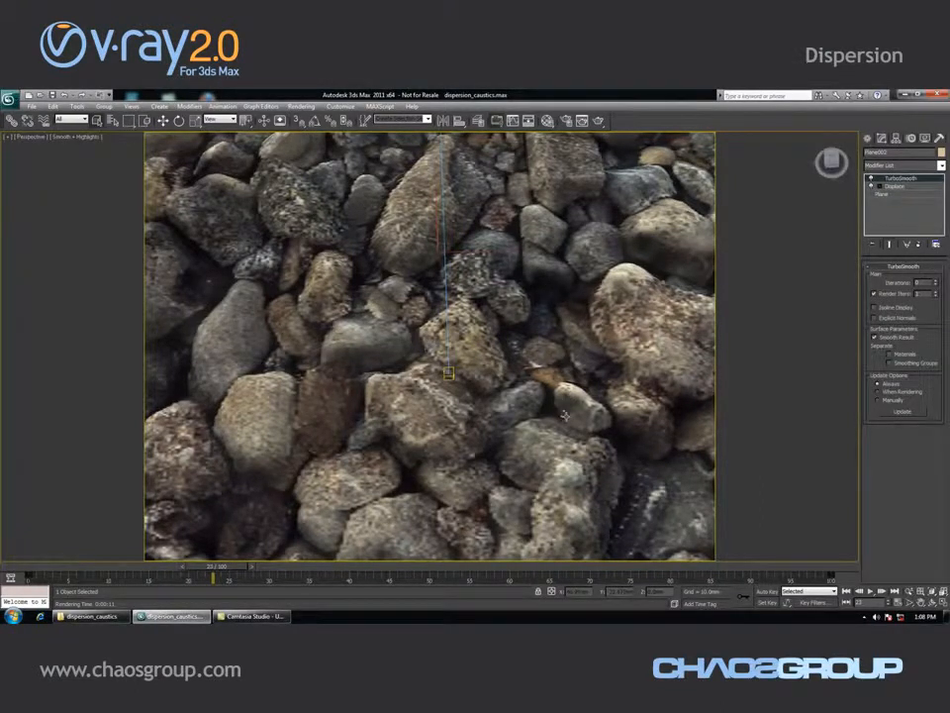
pyautogui.press('p')
pyautogui.scroll(-5, 564, 410)
pyautogui.keyDown('alt'); pyautogui.moveTo(547, 433); pyautogui.dragTo(486, 375, button='middle'); pyautogui.keyUp('alt')
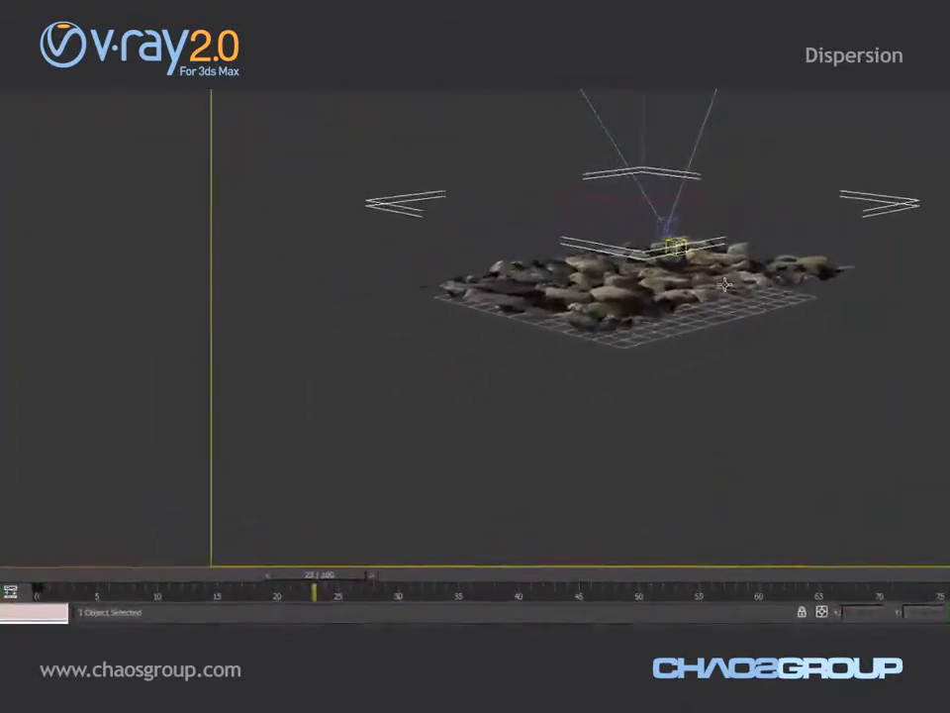
pyautogui.keyDown('alt'); pyautogui.moveTo(724, 285); pyautogui.dragTo(793, 386, button='middle'); pyautogui.keyUp('alt')
pyautogui.keyDown('alt'); pyautogui.moveTo(797, 226); pyautogui.dragTo(872, 297, button='middle'); pyautogui.keyUp('alt')
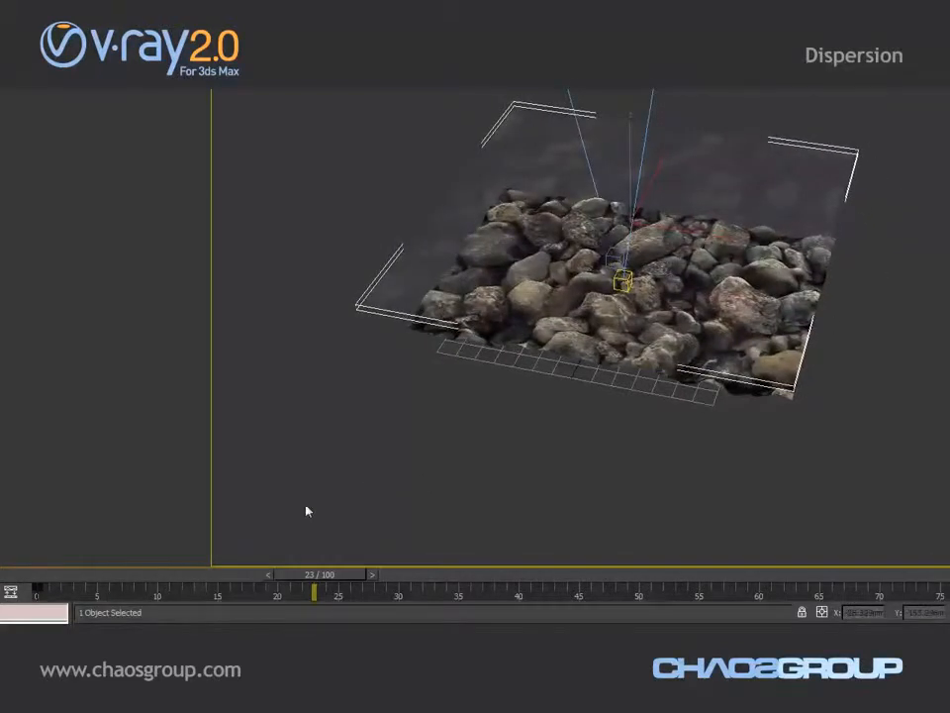
pyautogui.moveTo(281, 572)
pyautogui.mouseDown()
pyautogui.moveTo(271, 573)
pyautogui.moveTo(304, 576)
pyautogui.mouseUp()
# Inspect the light above the stones and the camera in the perspective view by selecting each.
pyautogui.keyDown('alt'); pyautogui.moveTo(880, 221); pyautogui.dragTo(858, 353, button='middle'); pyautogui.keyUp('alt')
pyautogui.scroll(-5, 812, 206)
pyautogui.moveTo(812, 206); pyautogui.dragTo(801, 295, button='middle')
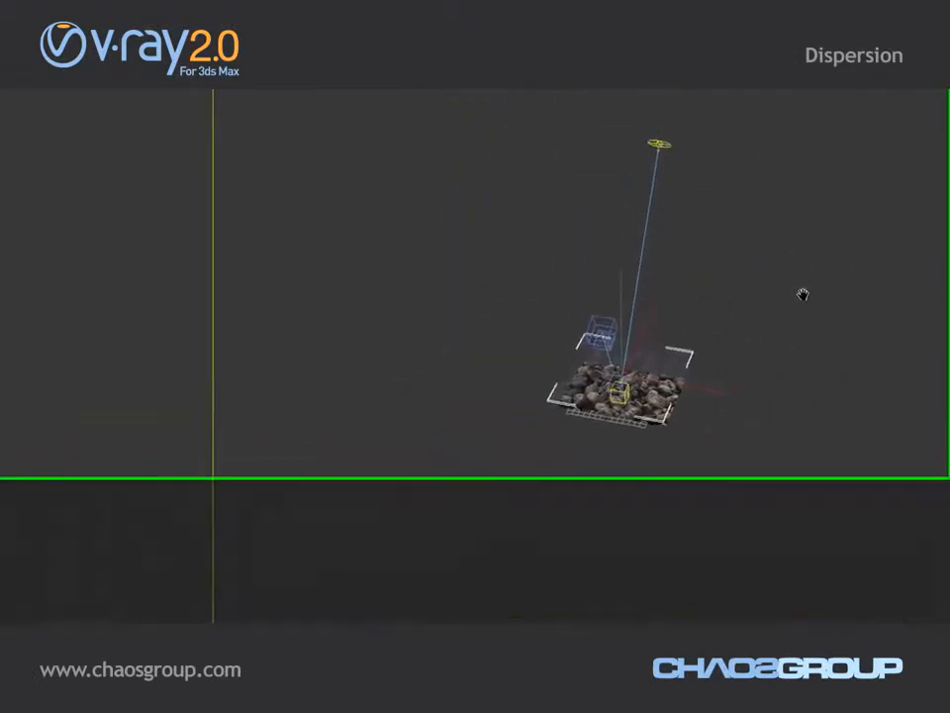
pyautogui.click(667, 294)
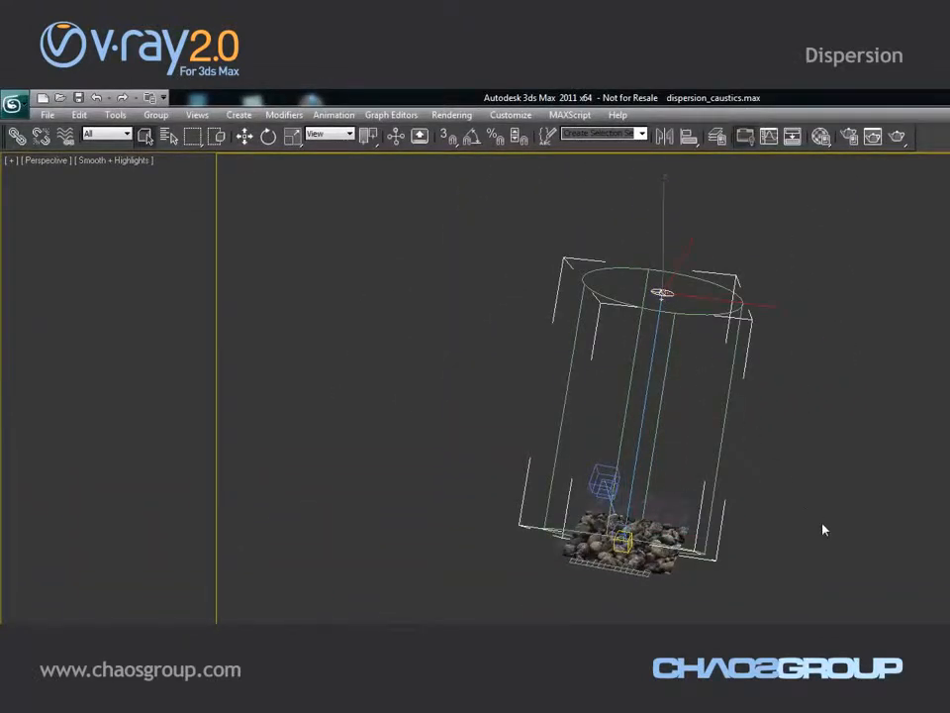
pyautogui.scroll(3, 821, 535)
pyautogui.click(582, 484)
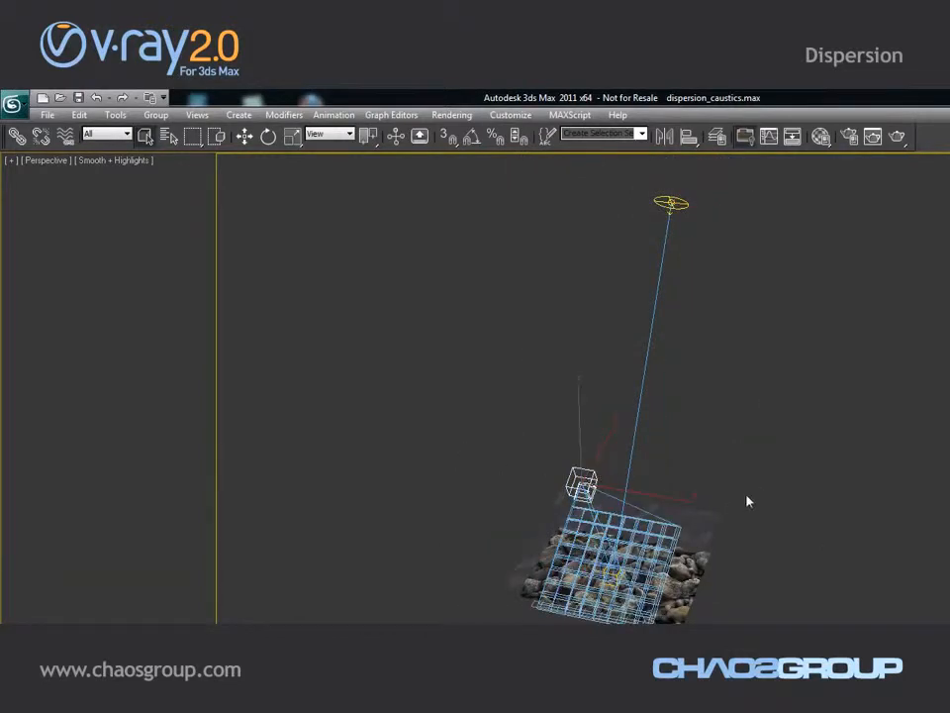
# Return to the VRayPhysicalCamera001 view and review the V-Ray caustics settings in the render setup.
pyautogui.press('c')
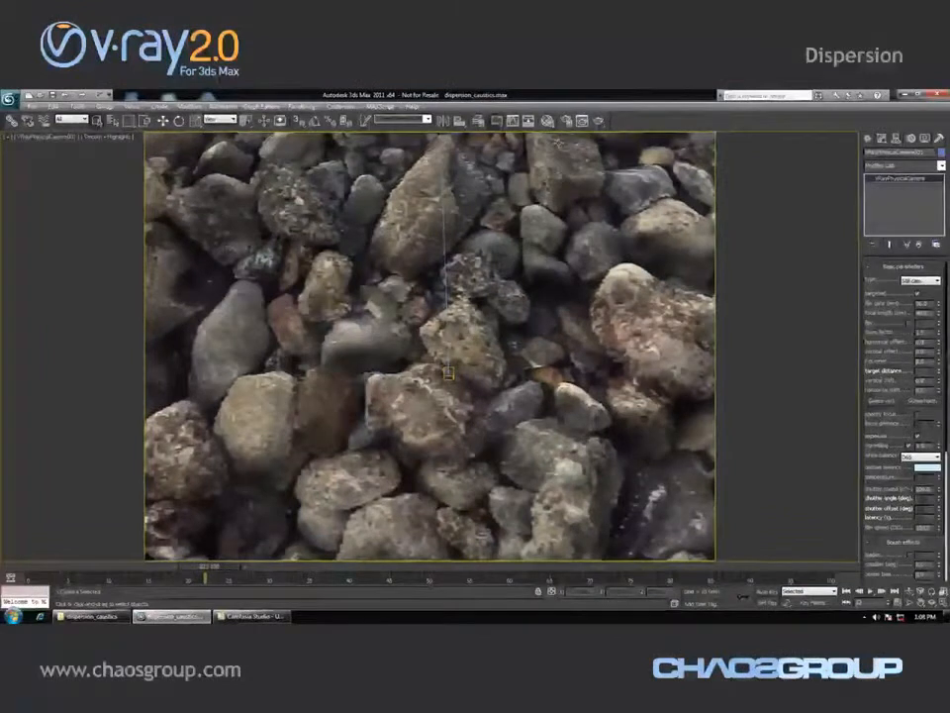
pyautogui.click(715, 129)
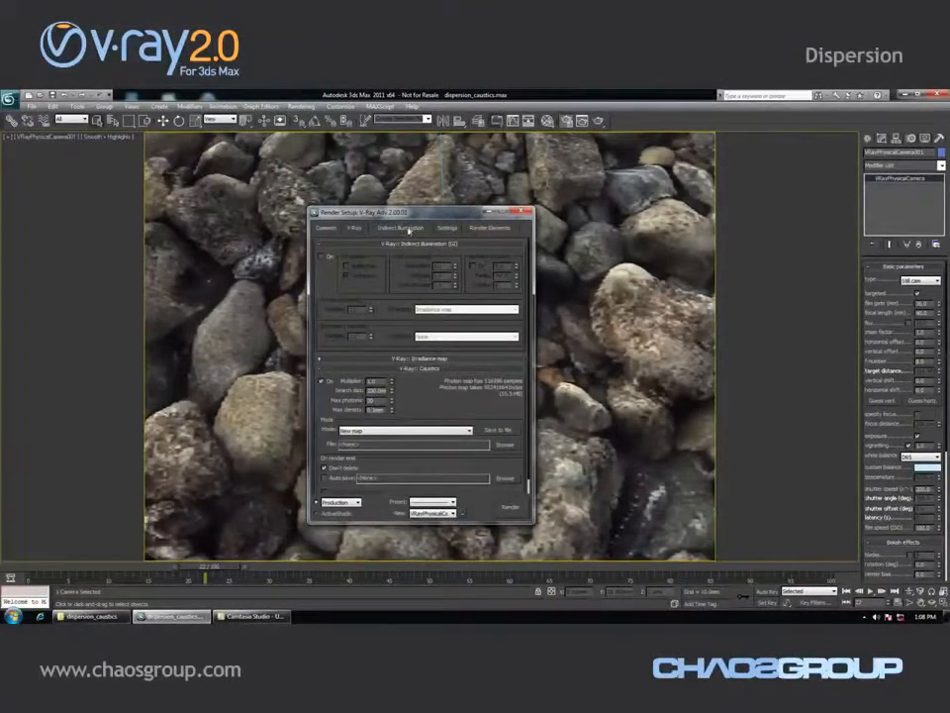
pyautogui.scroll(-1, 316, 303)
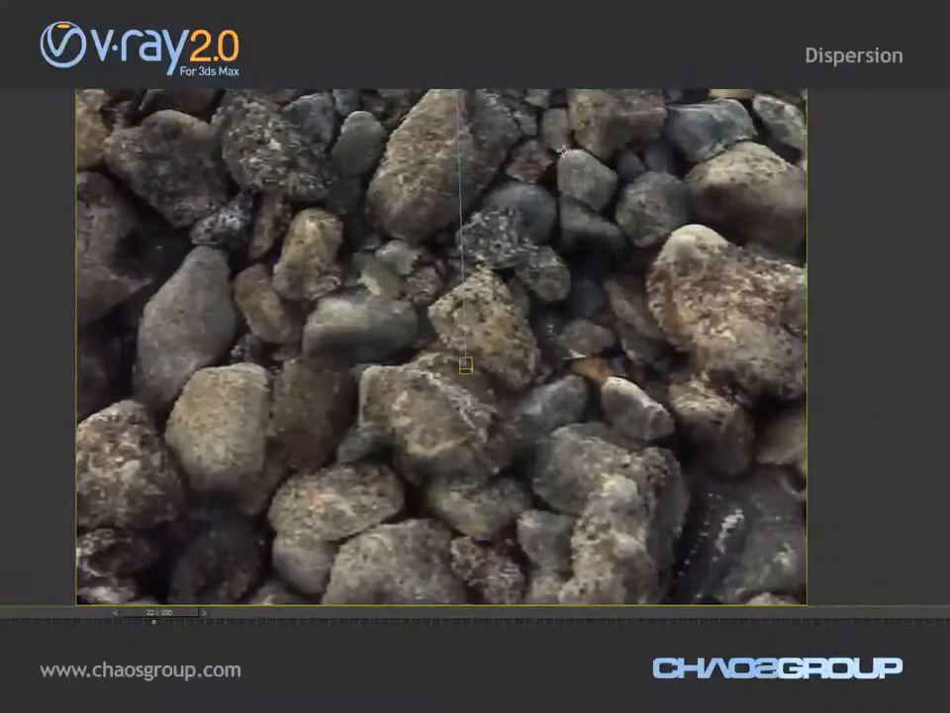
# Review Material #2 of the stones and Material #3 of the water, then render the camera view without dispersion.
pyautogui.press('m')
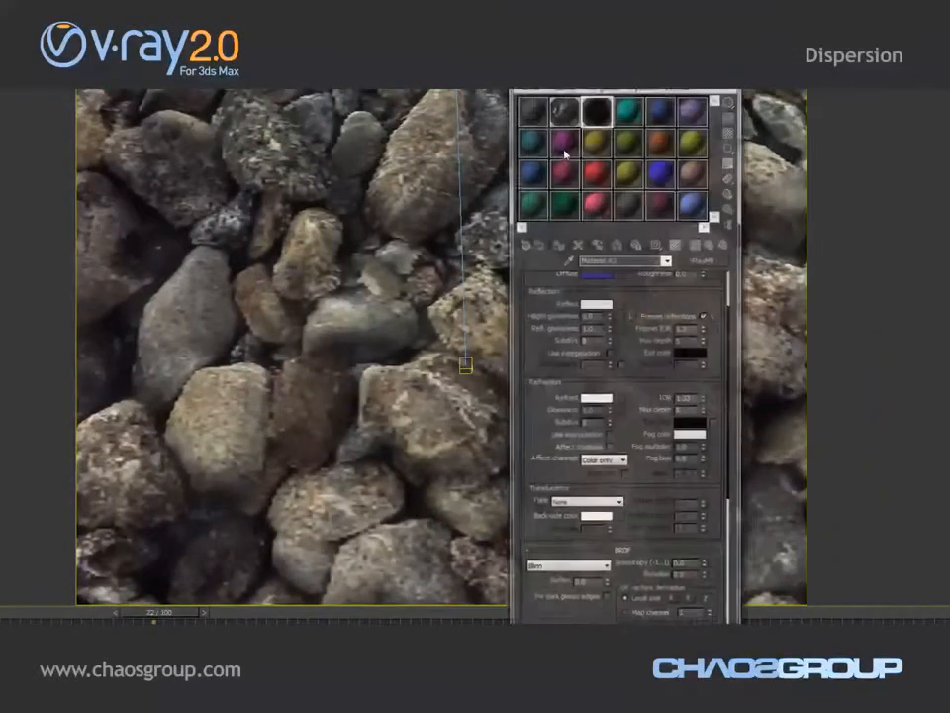
pyautogui.click(566, 113)
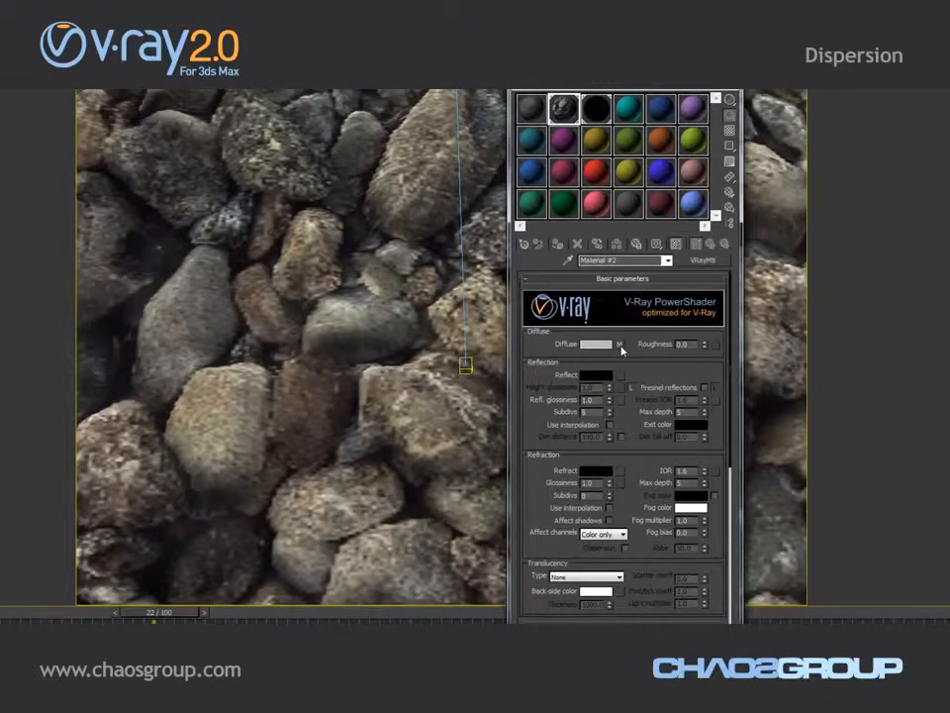
pyautogui.click(595, 109)
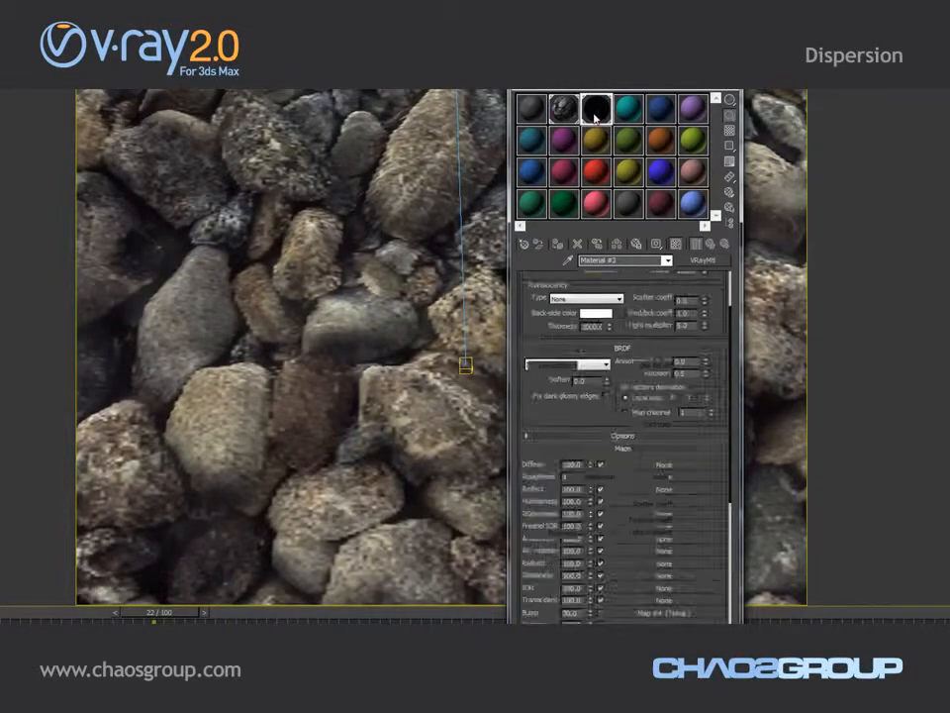
pyautogui.scroll(5, 542, 328)
pyautogui.scroll(-1, 547, 329)
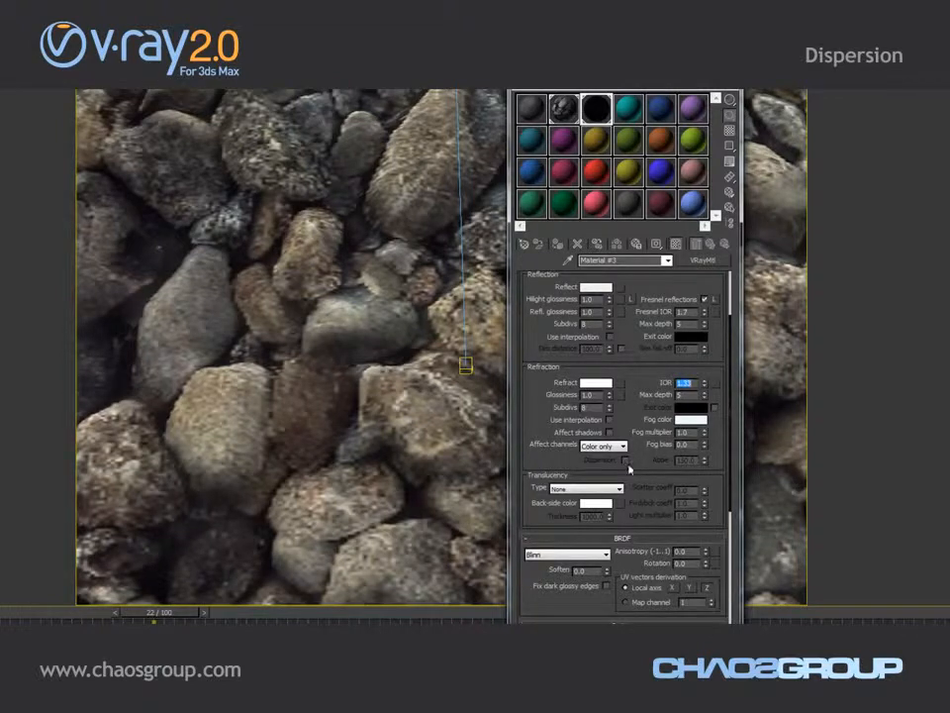
pyautogui.click(673, 83)
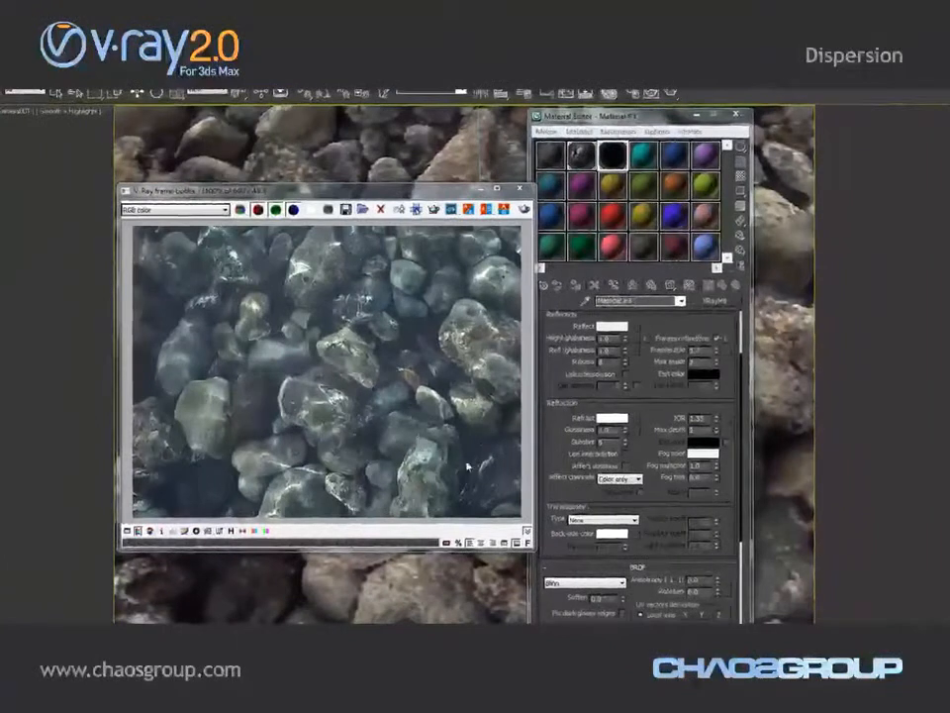
# Enable dispersion in the refraction settings of Material #3 and render the camera view again.
pyautogui.click(640, 492)
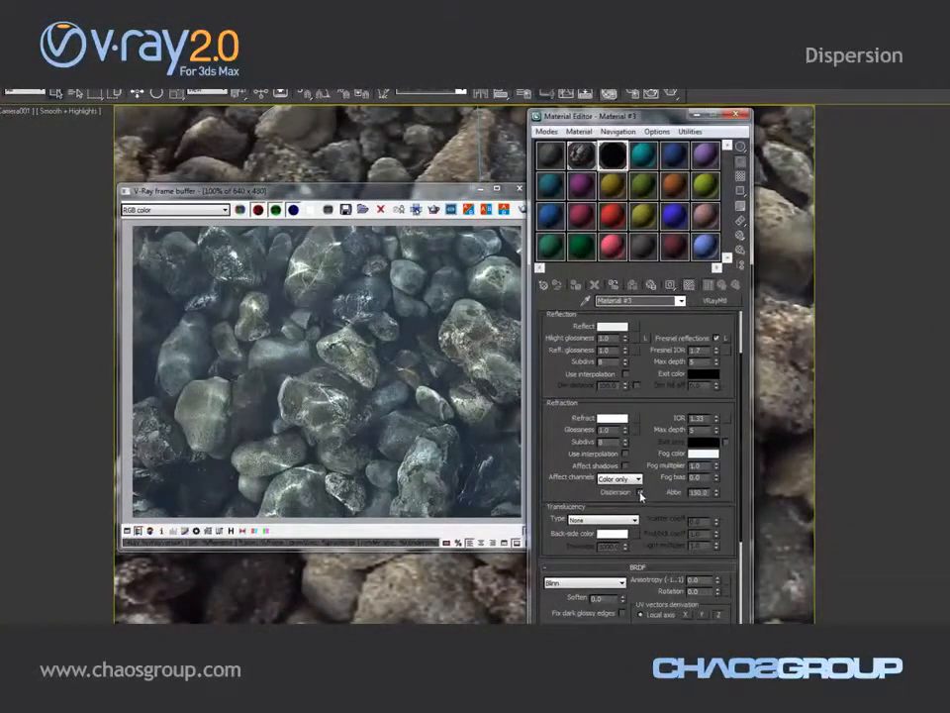
pyautogui.doubleClick(697, 492)
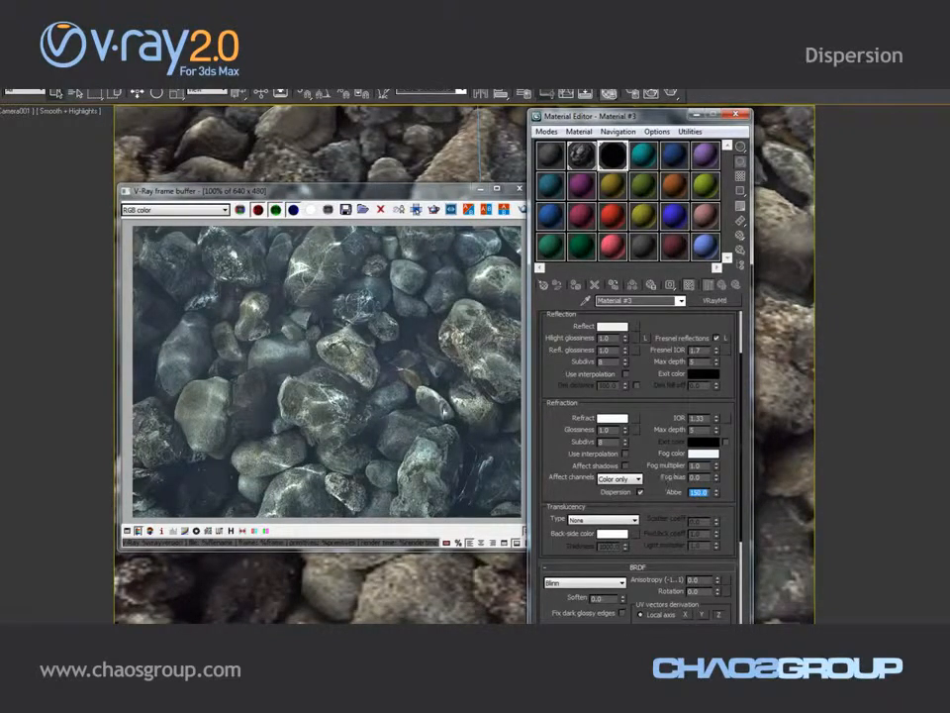
pyautogui.click(444, 411)
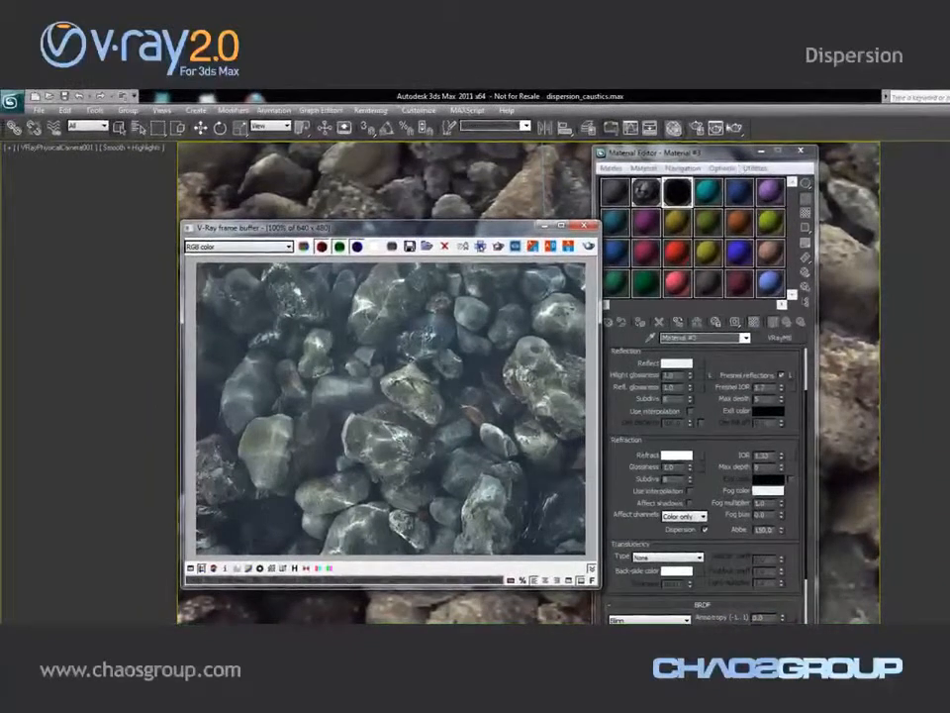
pyautogui.click(736, 129)
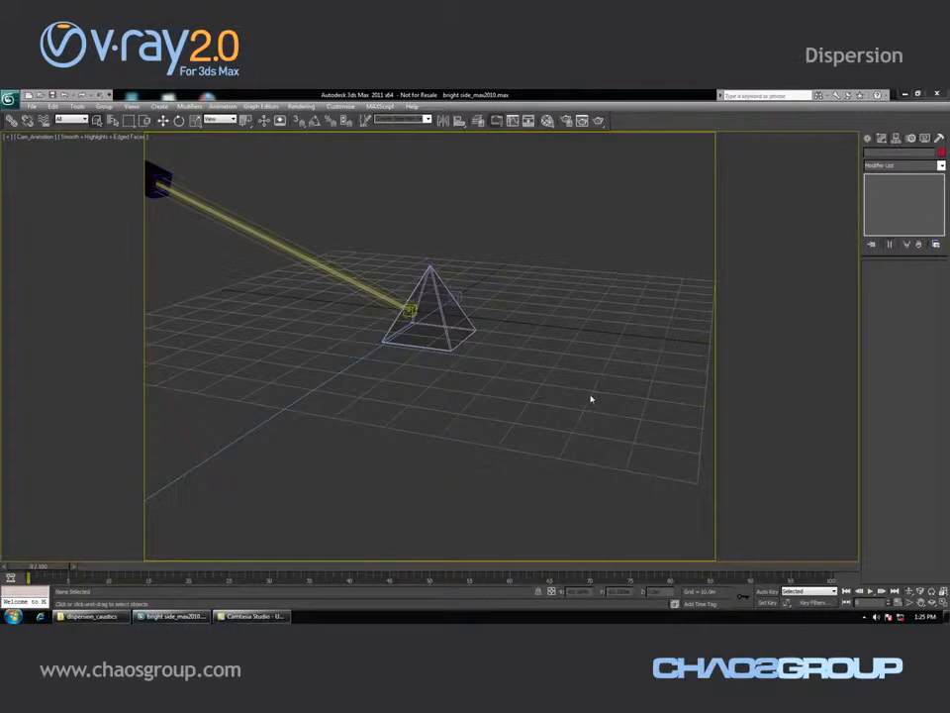
# In the prism scene, select the pyramid and then the Direct01 light to inspect them.
pyautogui.click(461, 329)
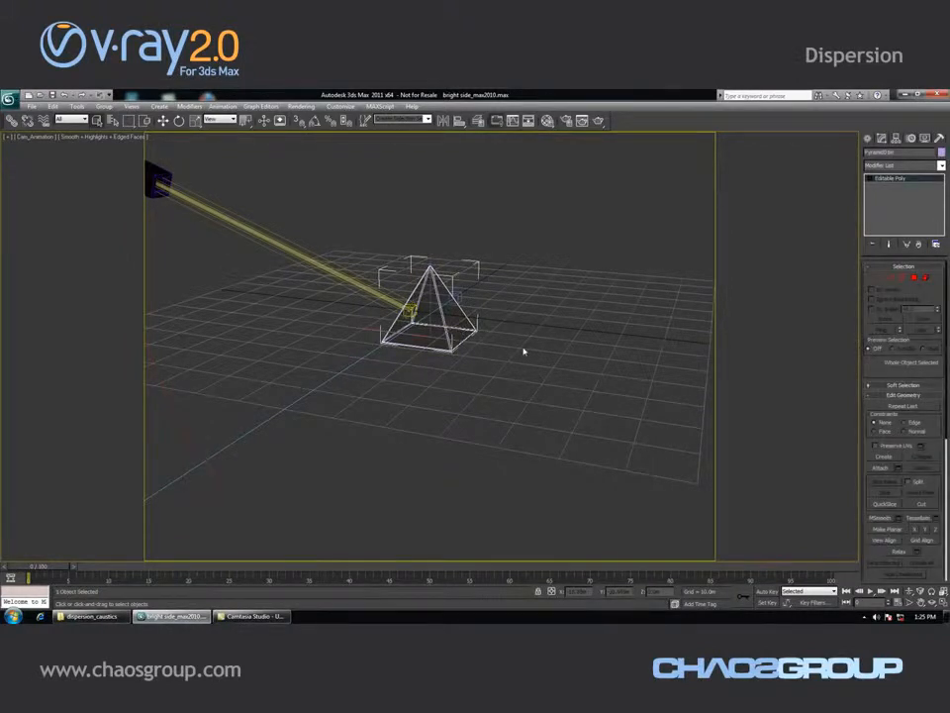
pyautogui.press('h')
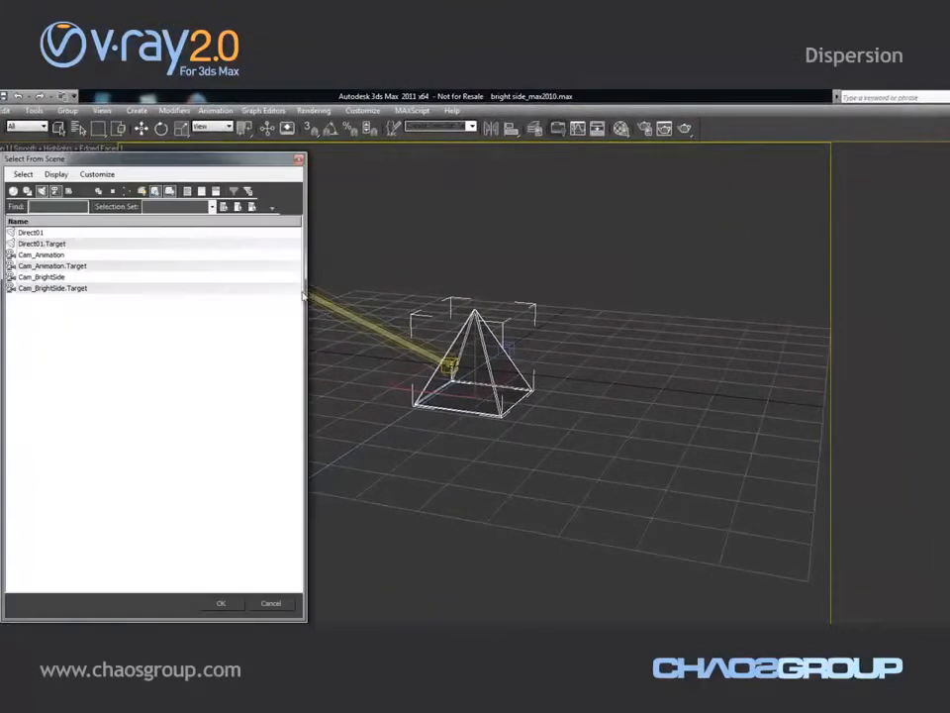
pyautogui.doubleClick(99, 233)
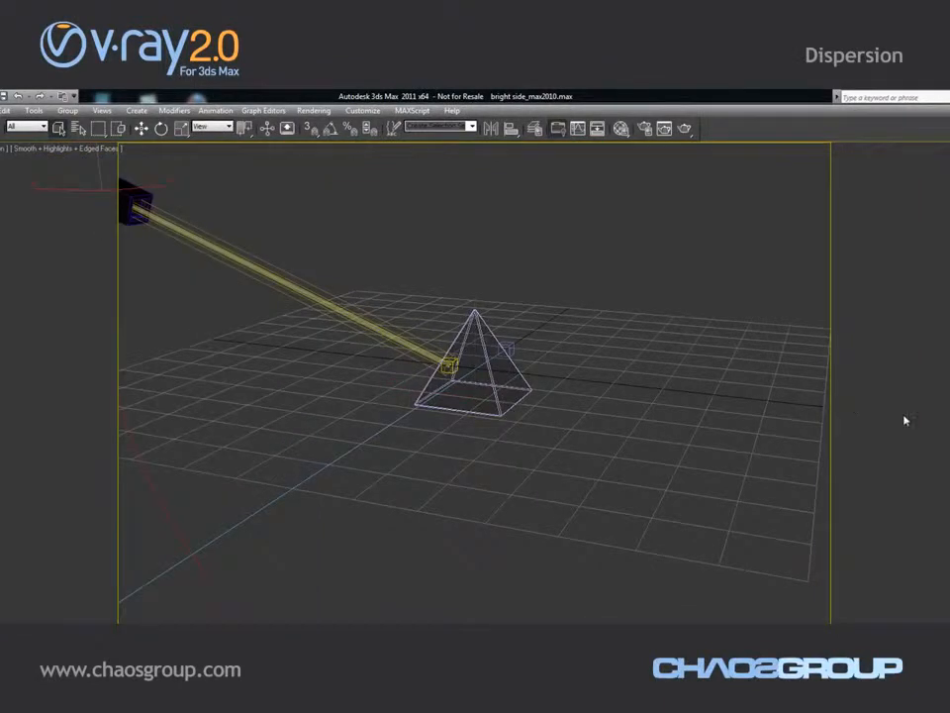
# Switch the viewport to the Cam_BrightSide camera and scrub the animation to frame 65.
pyautogui.press('c')
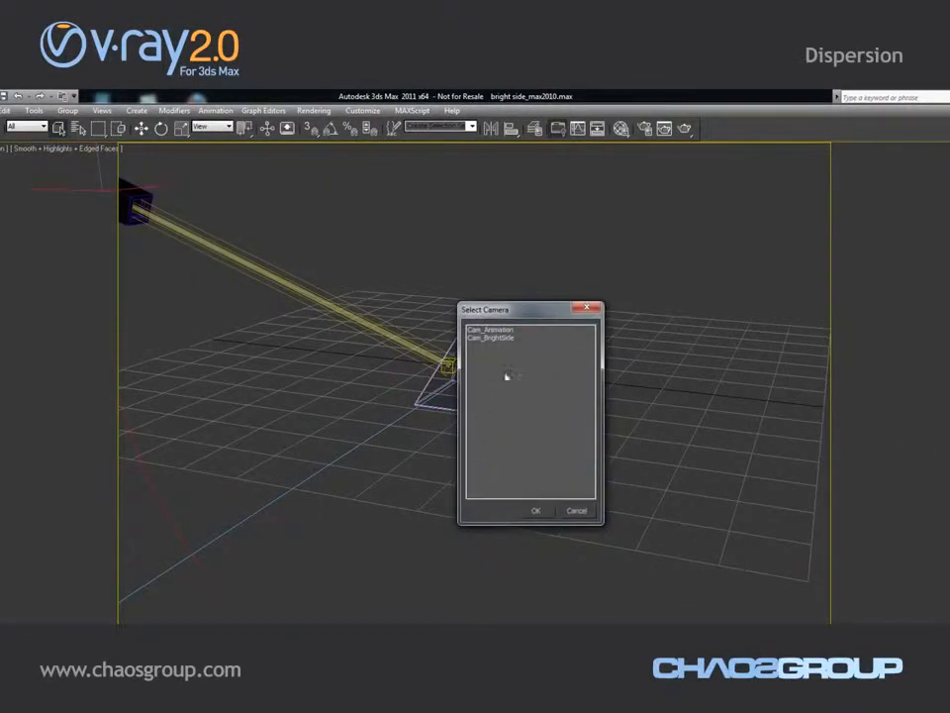
pyautogui.doubleClick(500, 339)
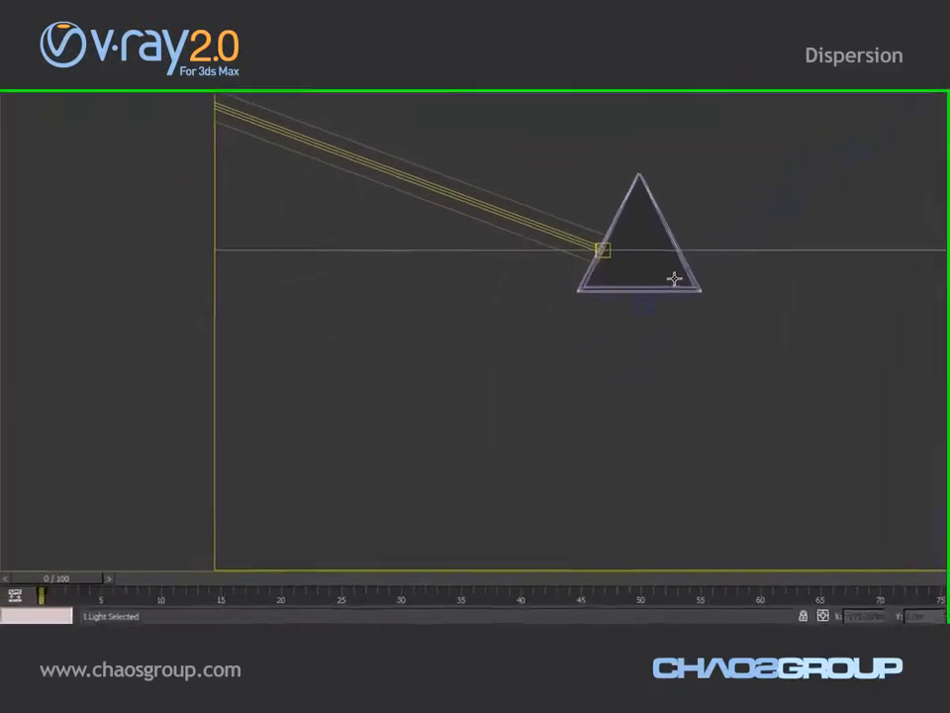
pyautogui.moveTo(79, 575); pyautogui.dragTo(840, 597)
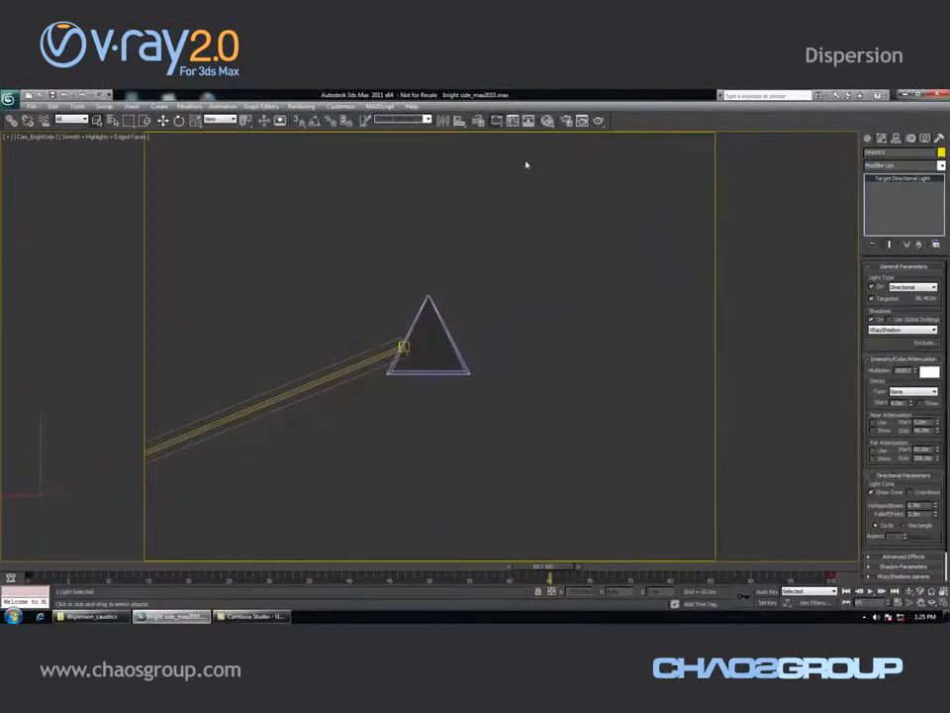
# Review the dispersion settings of the vray 03 material and the VRayEnvironmentFog and VRayToon atmosphere effects.
pyautogui.press('m')
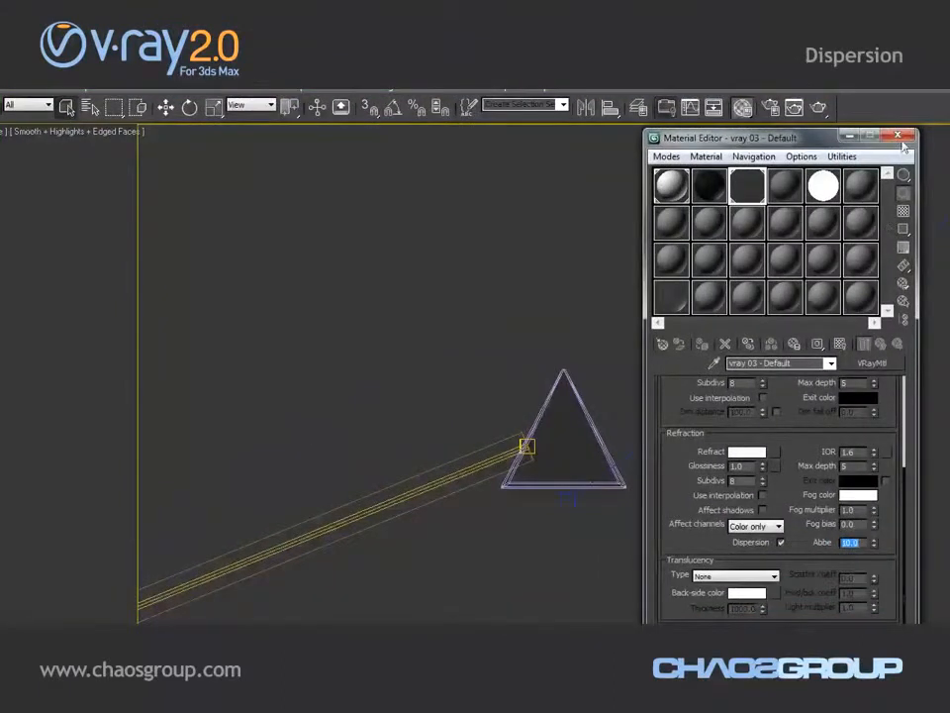
pyautogui.click(898, 135)
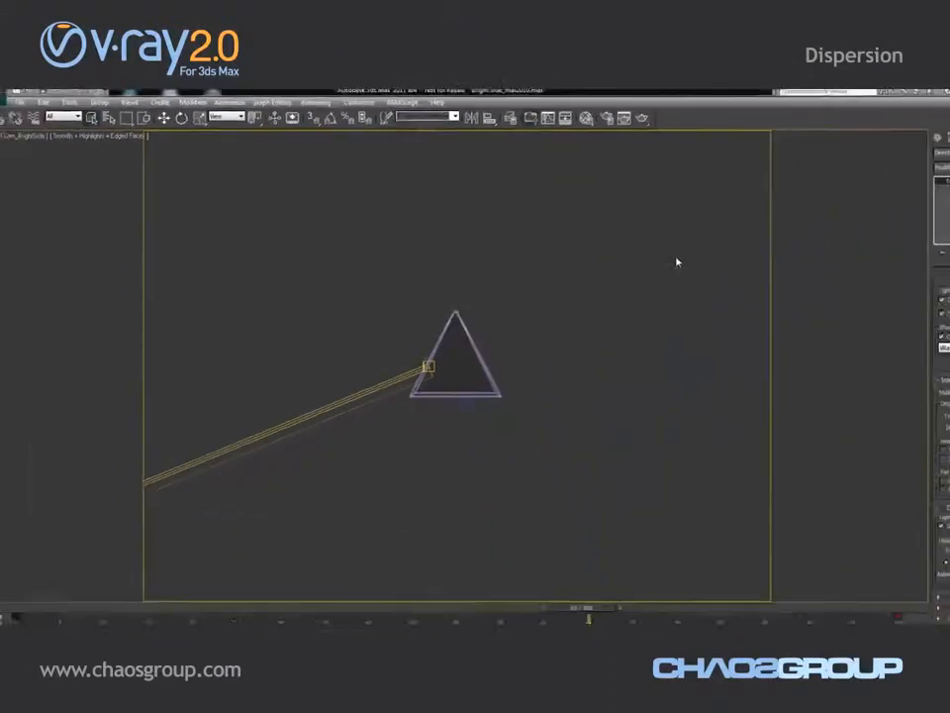
pyautogui.press('8')
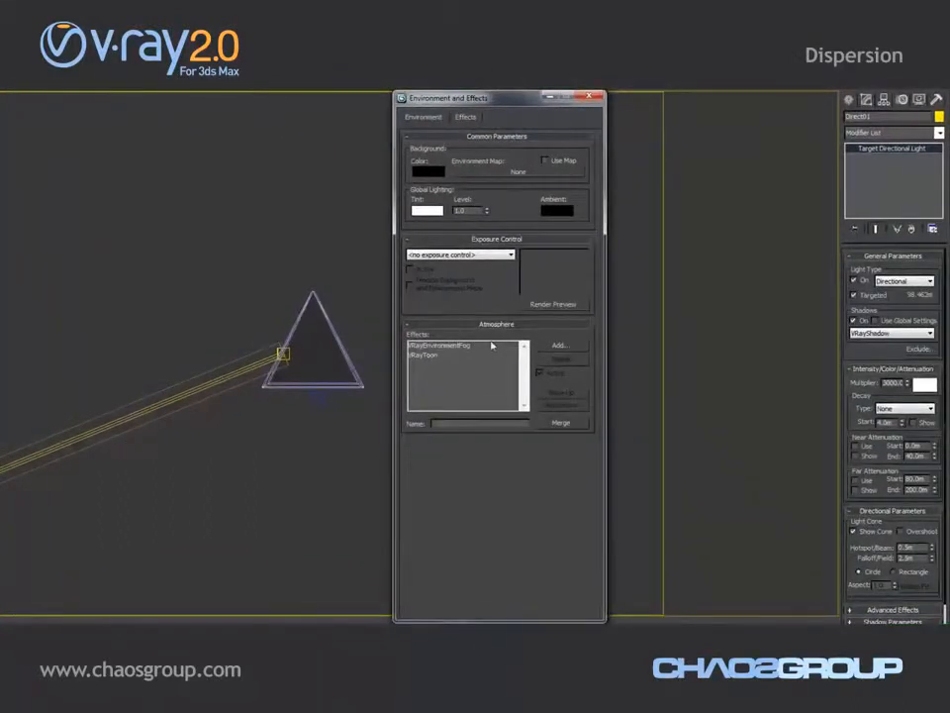
pyautogui.click(485, 349)
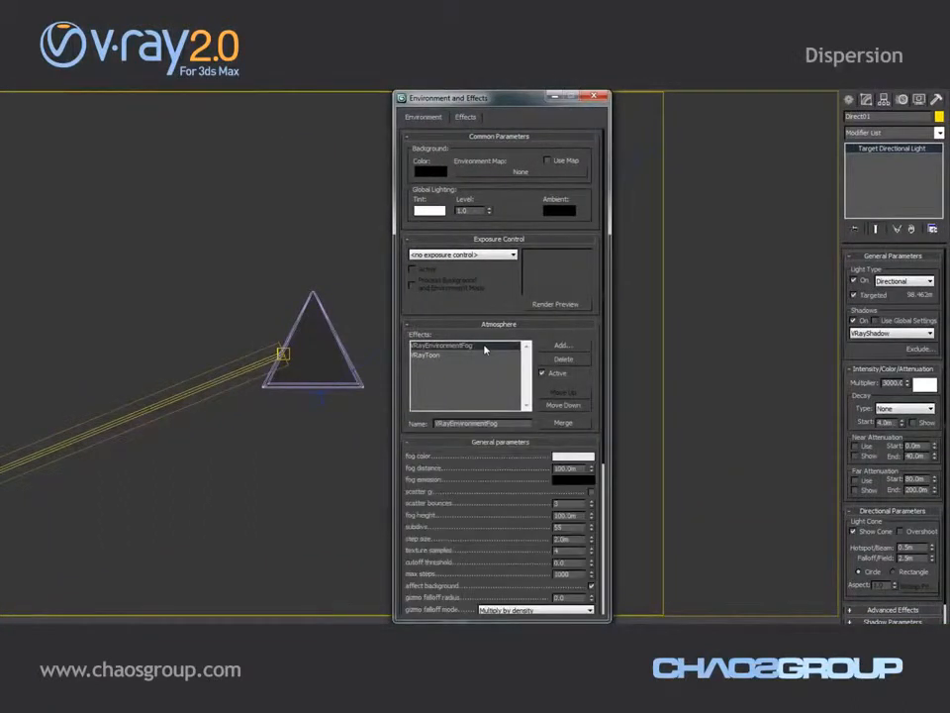
pyautogui.moveTo(494, 555); pyautogui.dragTo(492, 378)
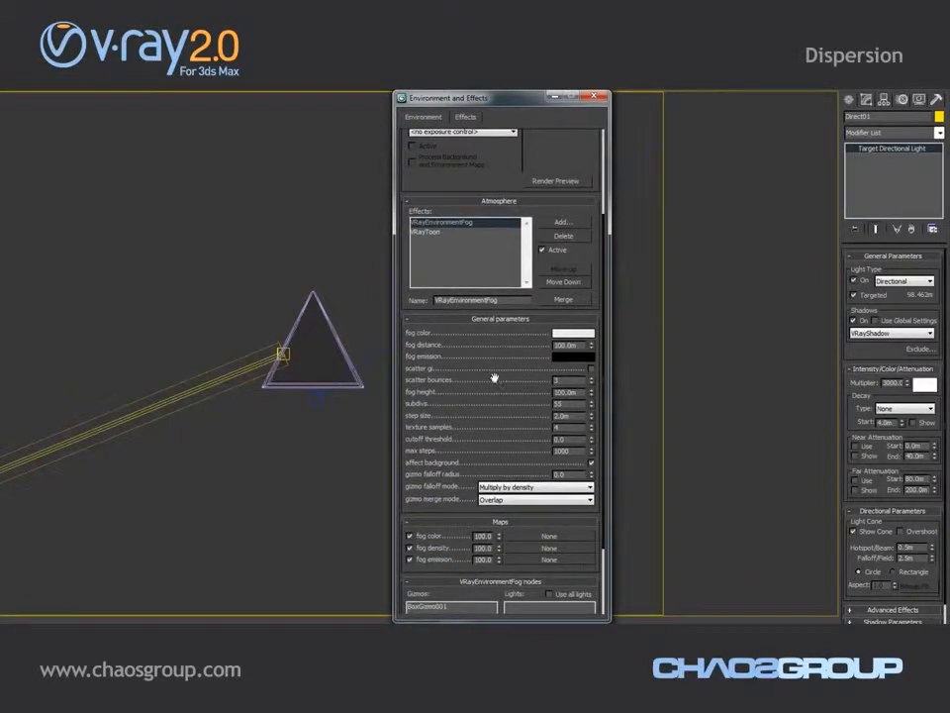
pyautogui.click(435, 231)
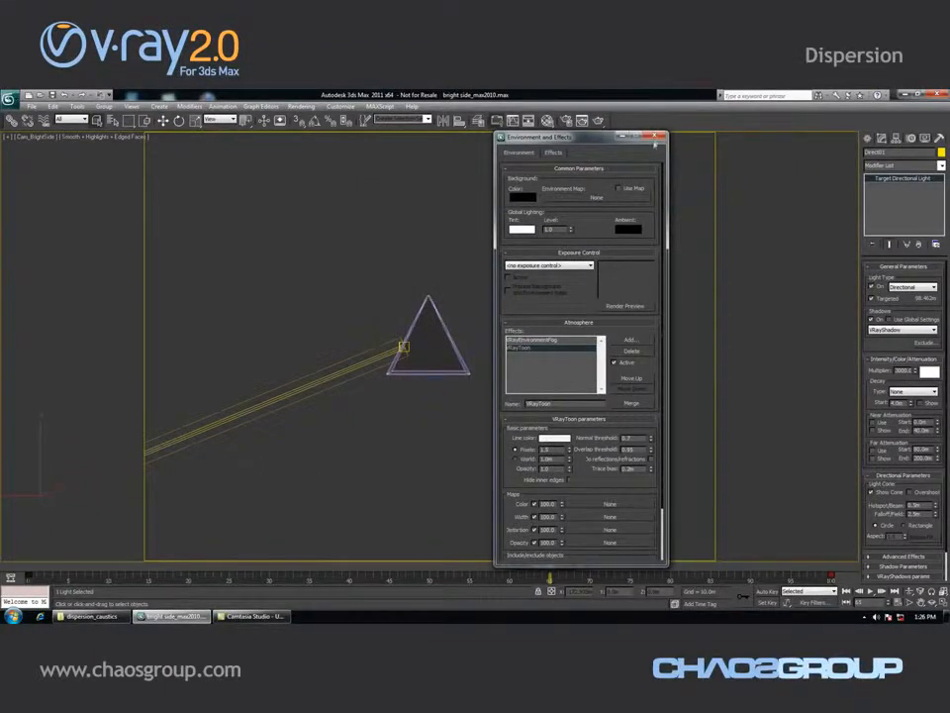
pyautogui.click(658, 138)
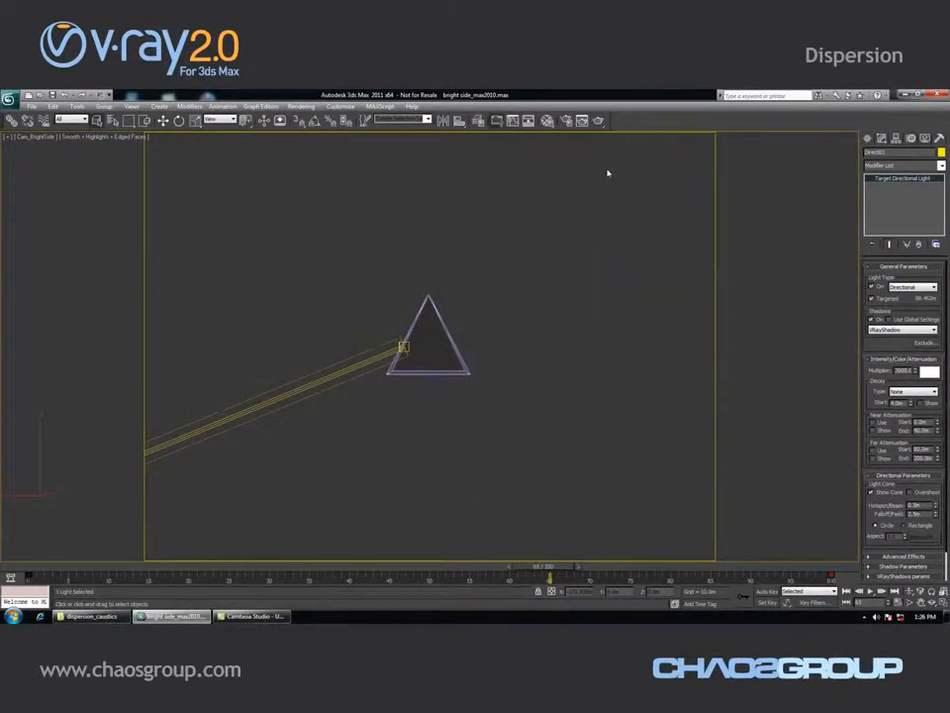
# Set the Direct01 light's falloff/field to 0.5 m and render the Cam_BrightSide view.
pyautogui.click(475, 215)
pyautogui.press('h')
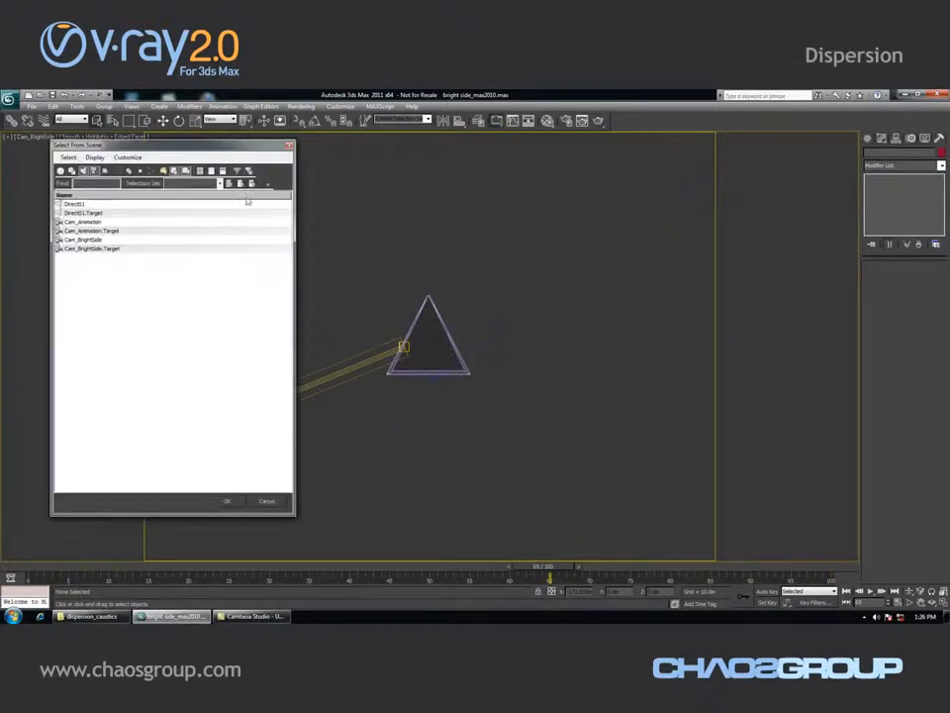
pyautogui.doubleClick(144, 204)
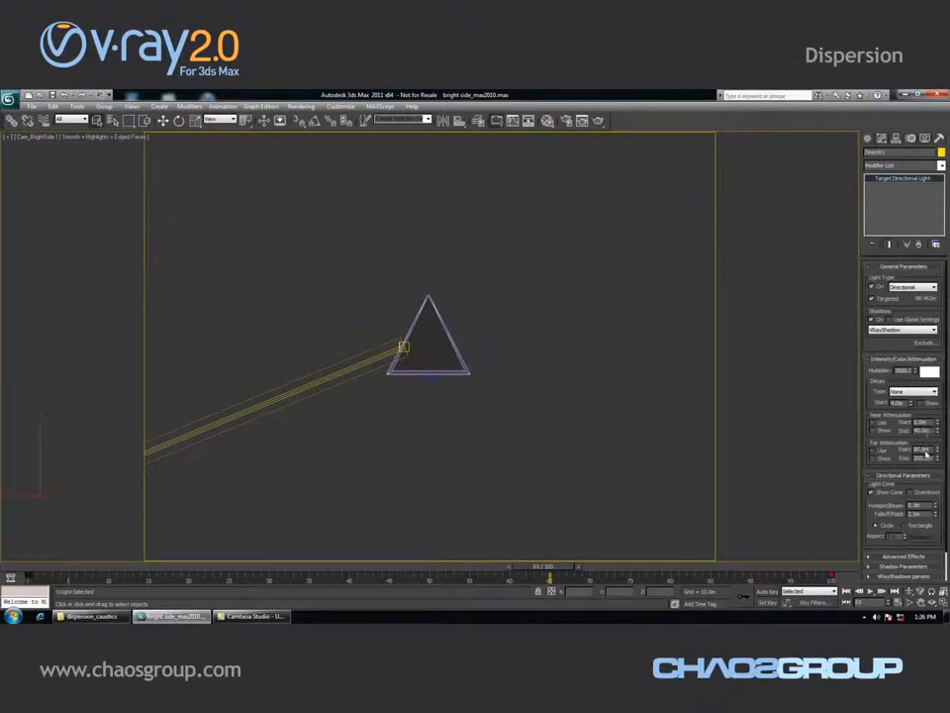
pyautogui.write('0.5')
pyautogui.press('Return')
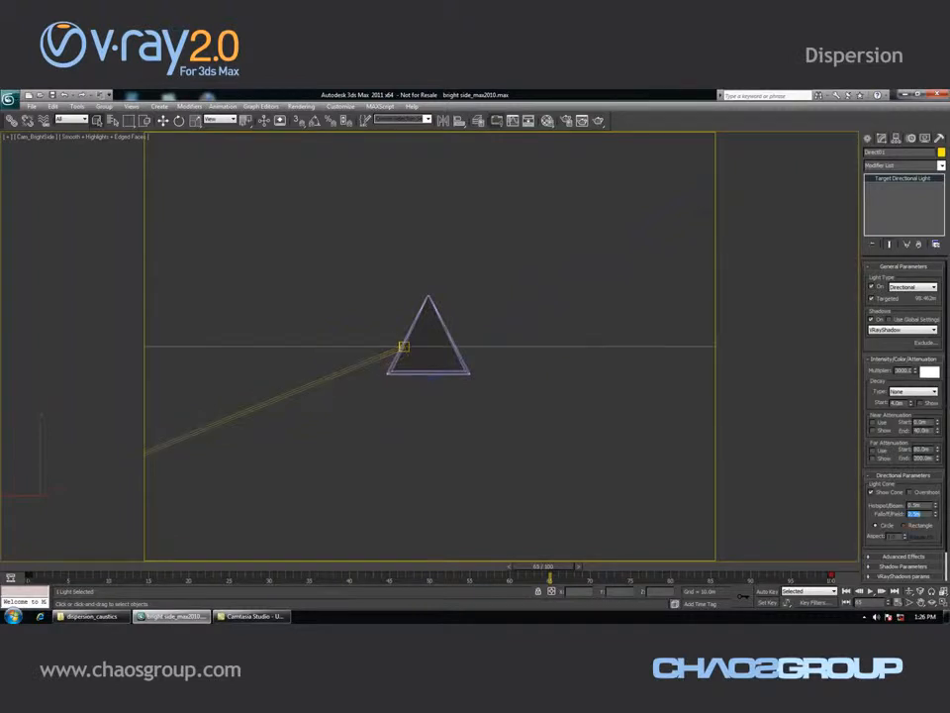
pyautogui.click(597, 119)
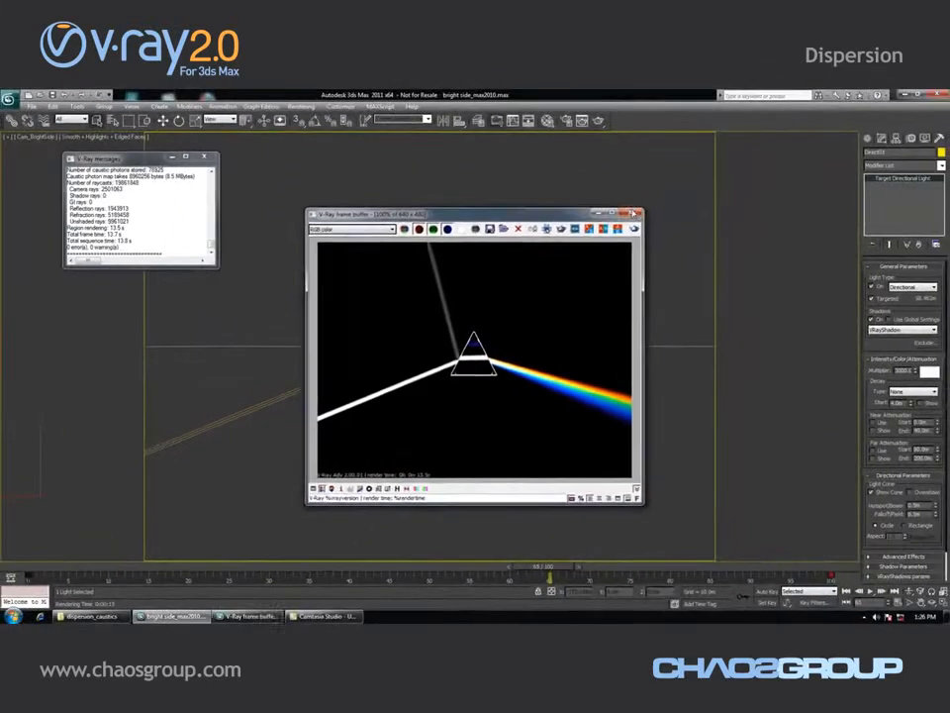
pyautogui.click(635, 213)
# Switch the viewport to the Cam_Animation camera and render it.
pyautogui.press('c')
pyautogui.doubleClick(482, 282)
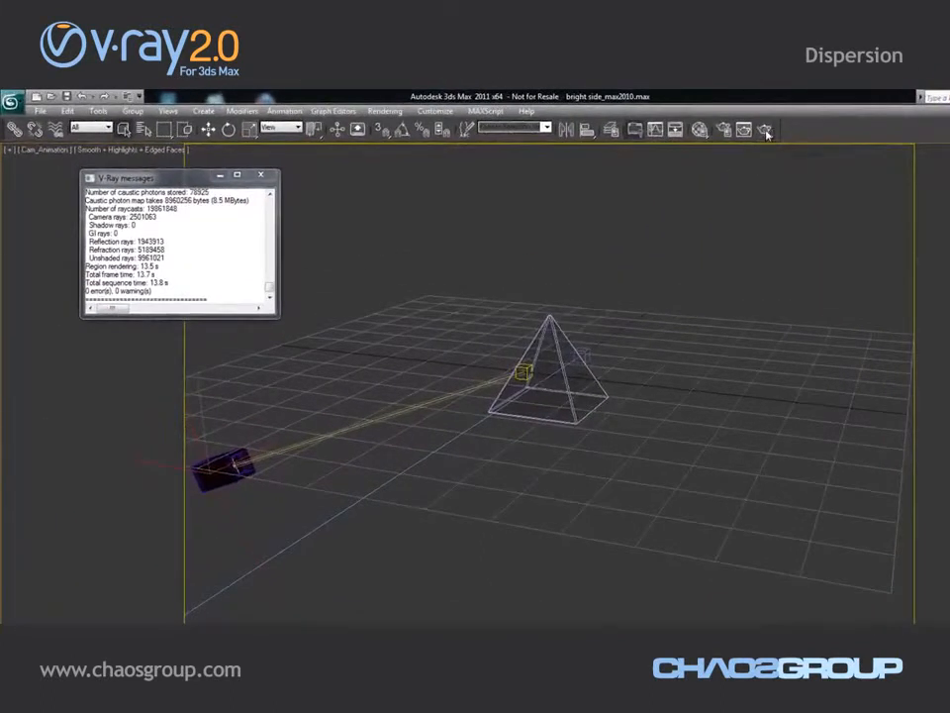
pyautogui.click(766, 130)
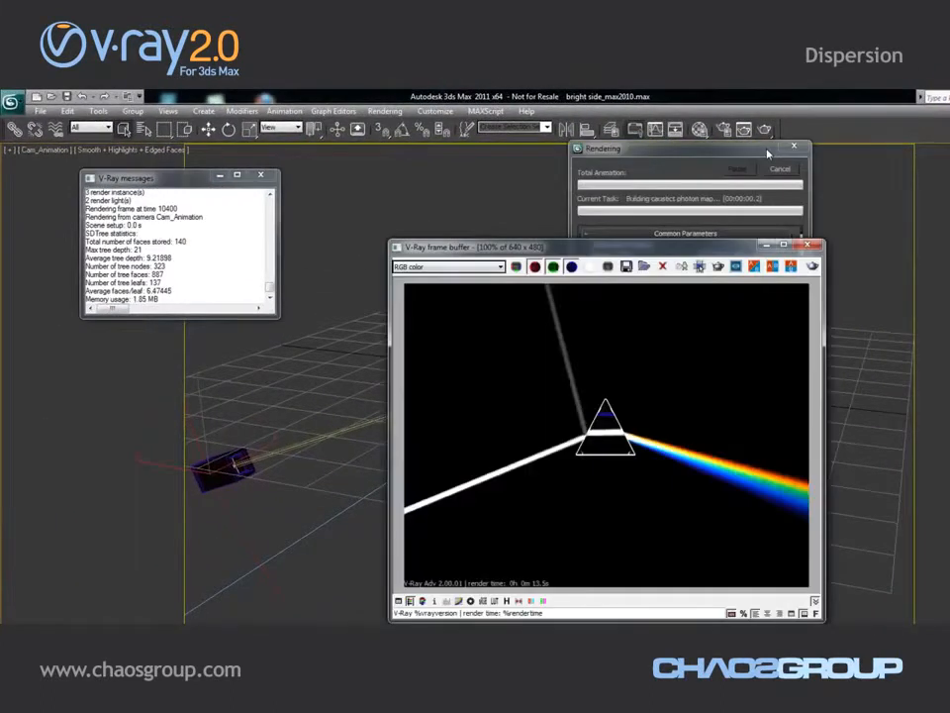